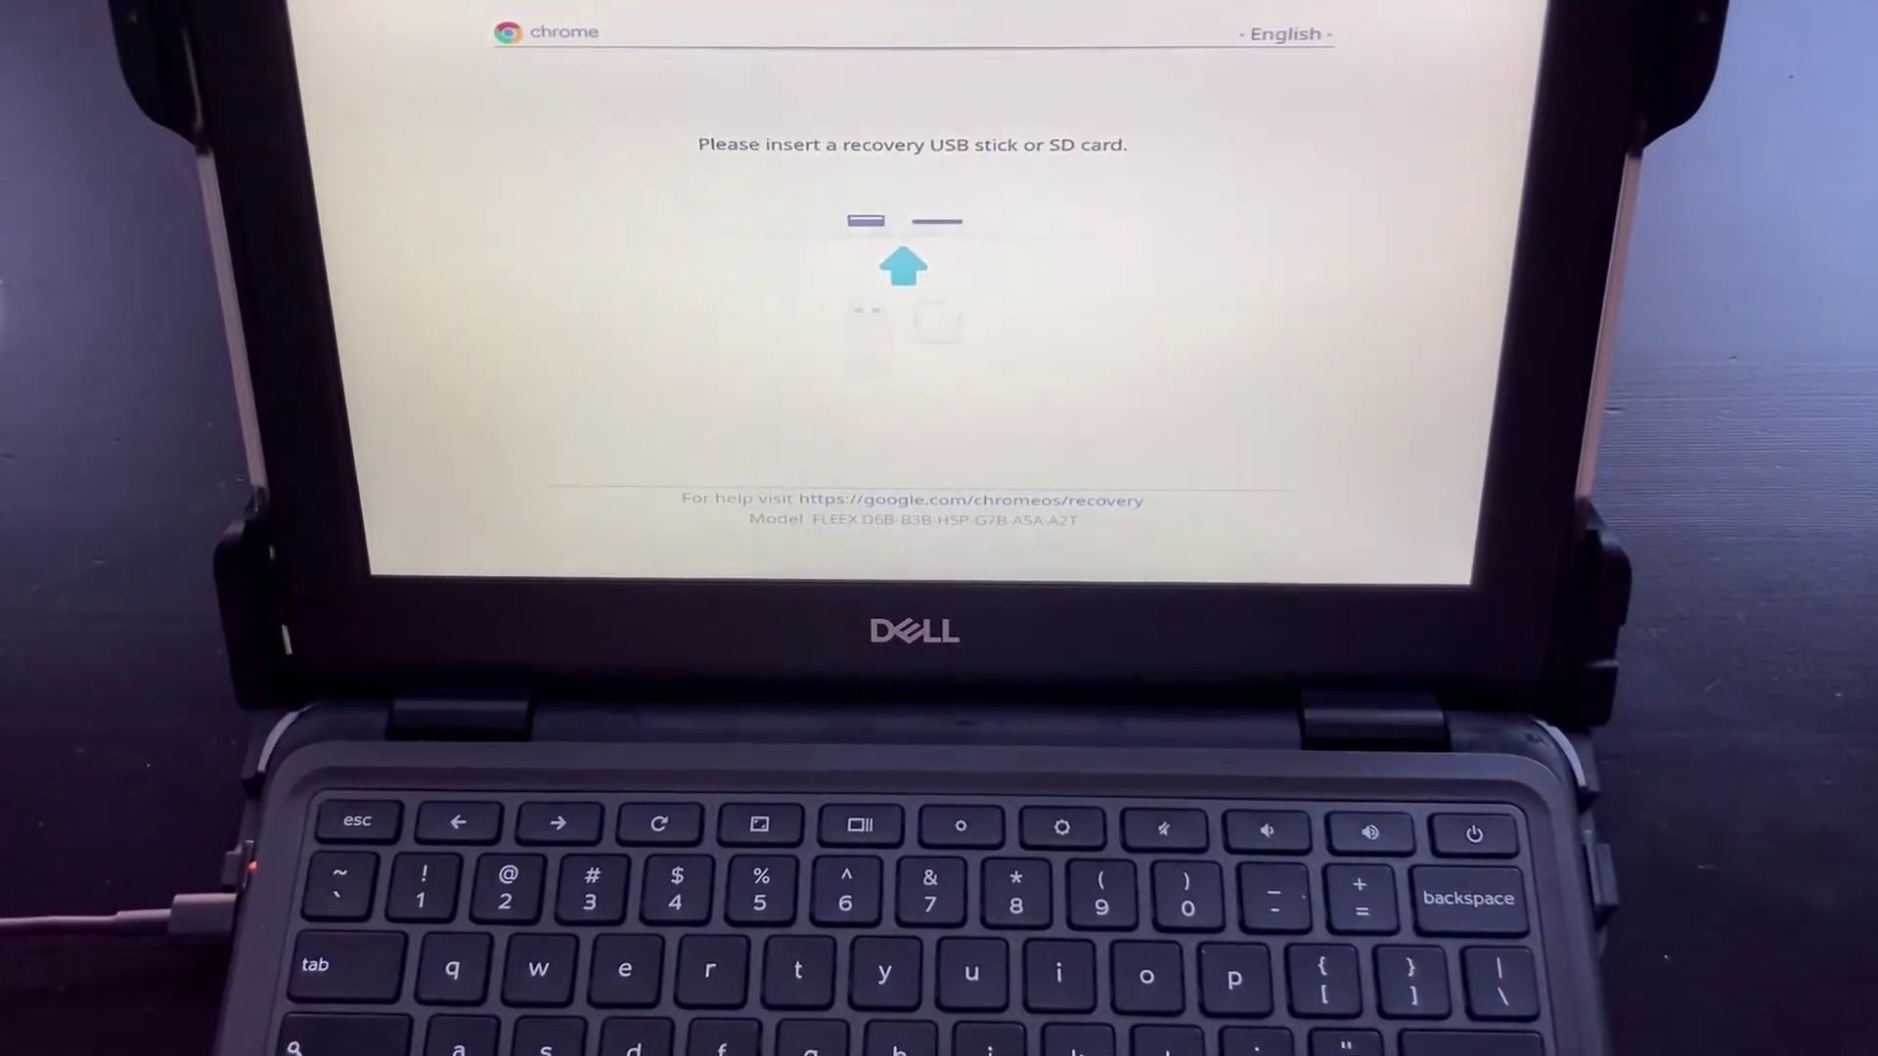
key(XF86PowerOff)
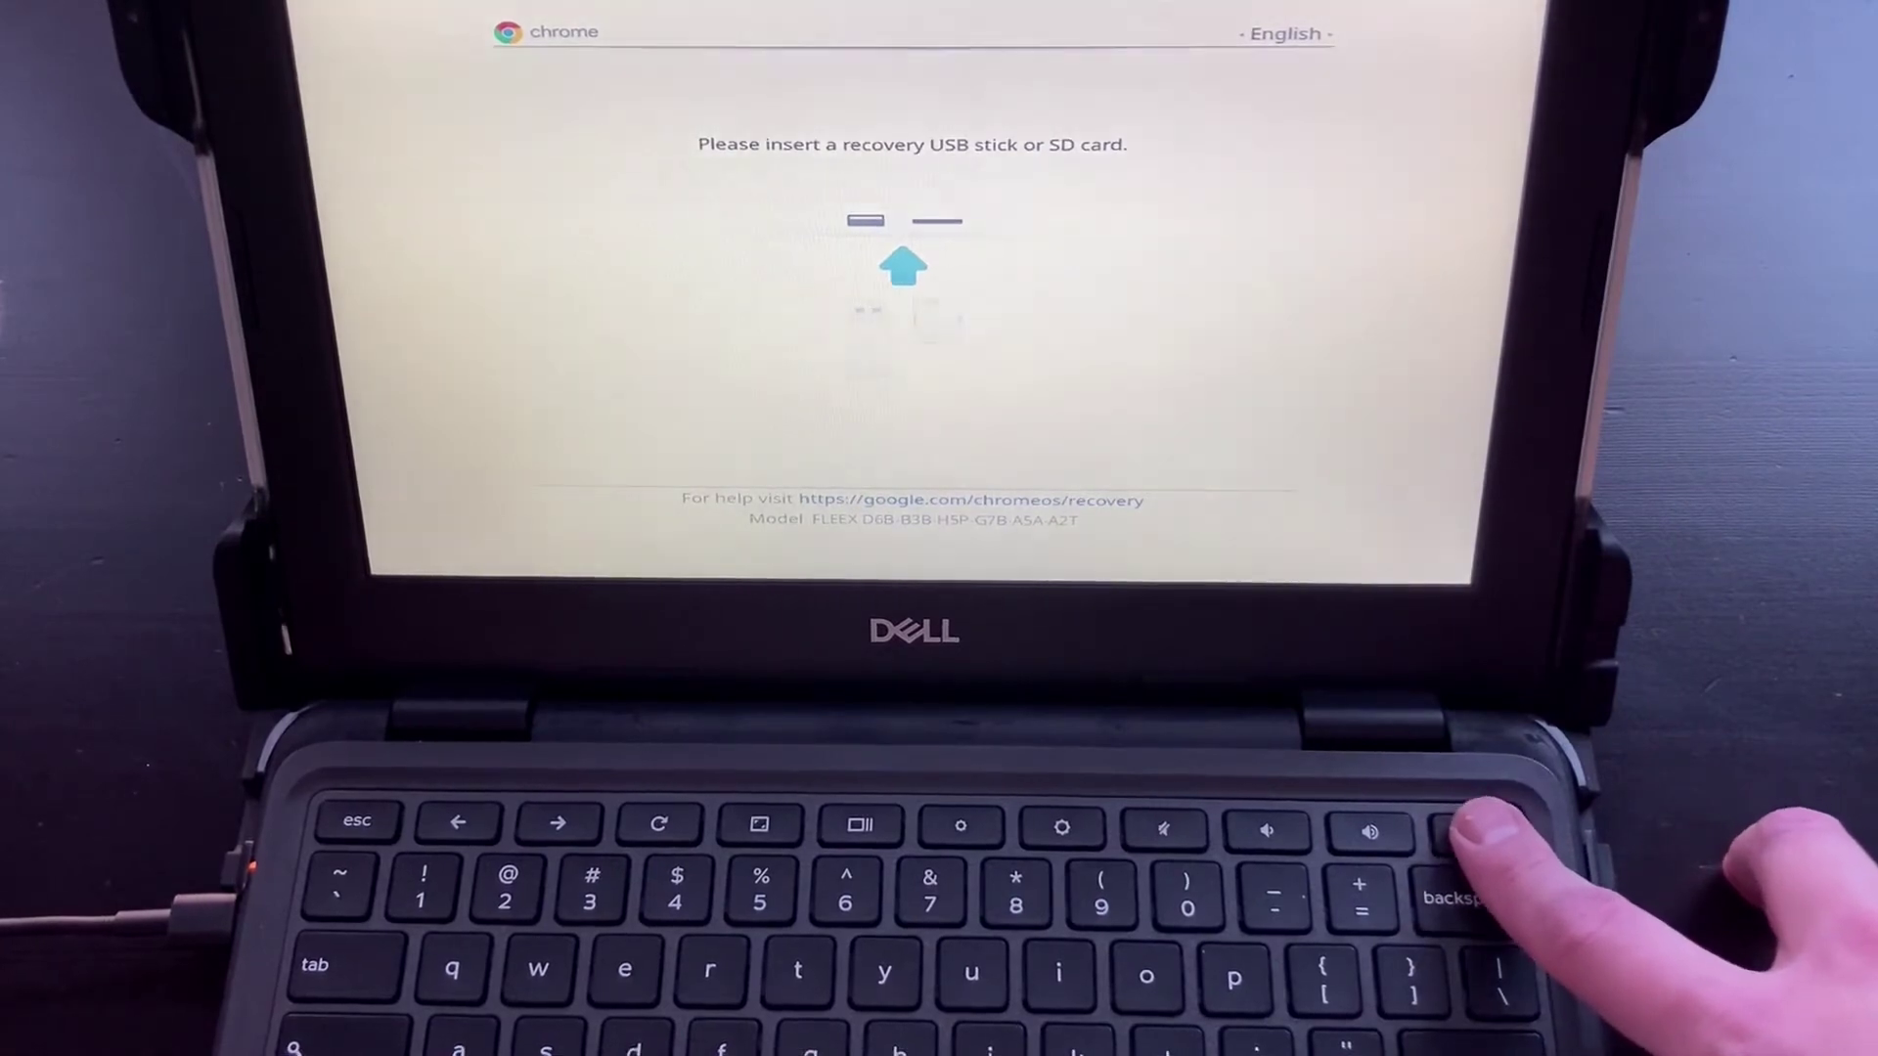